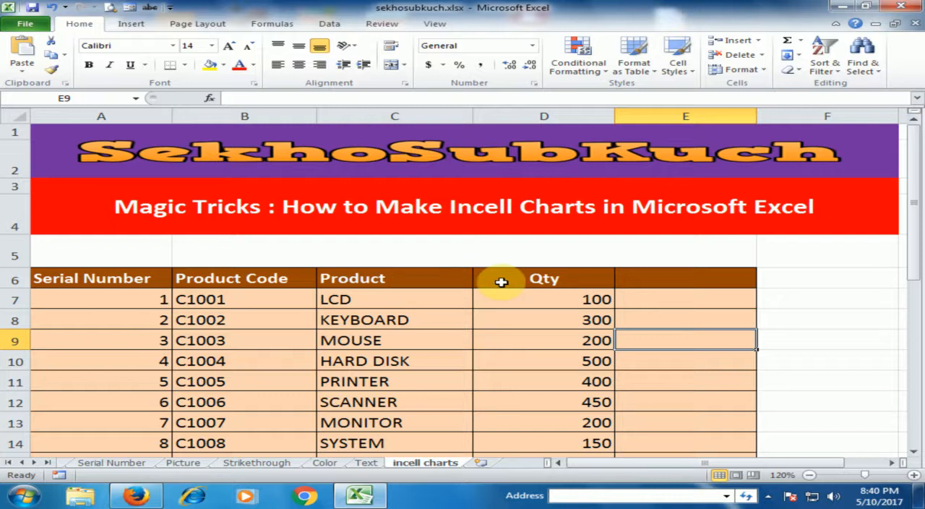
- Enter the formula =REPT("|",D7/20) in cell E7, beside the LCD quantity
click(538, 299)
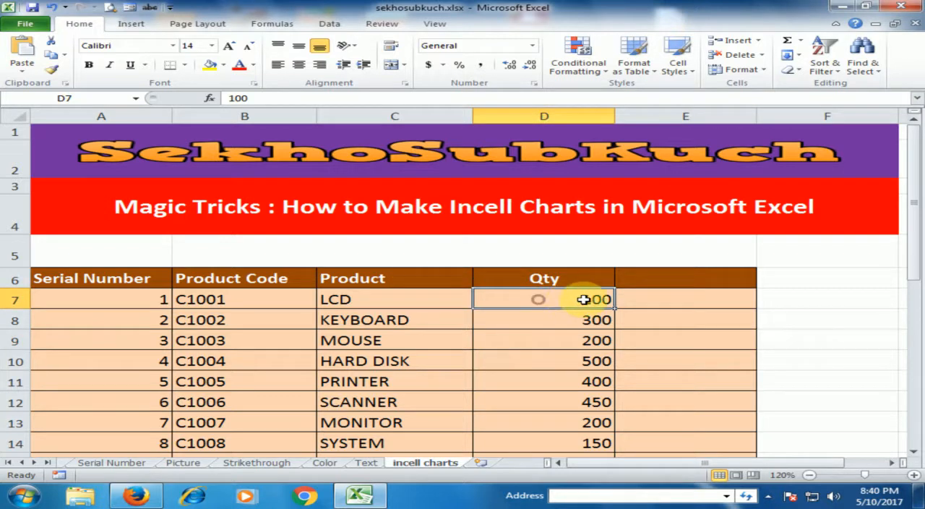
click(640, 299)
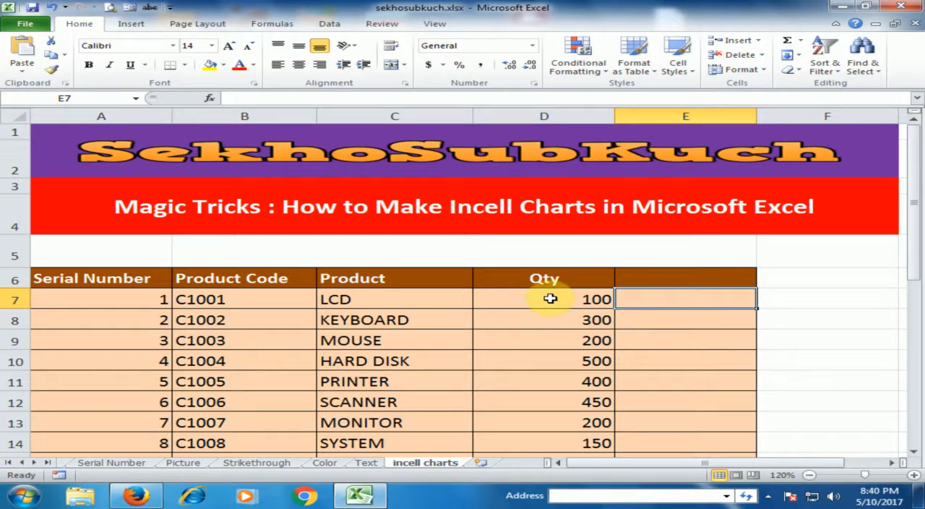
text(=)
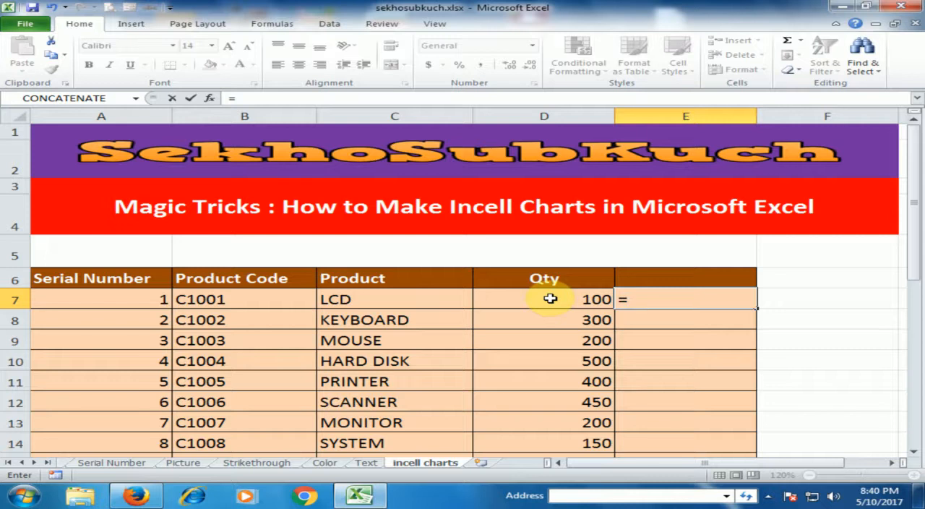
text(rept)
key(Tab)
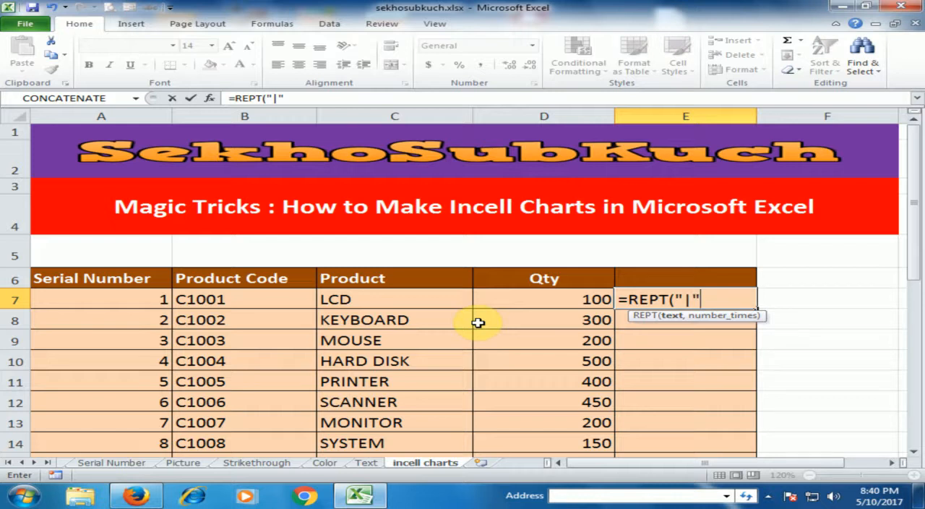
text(,)
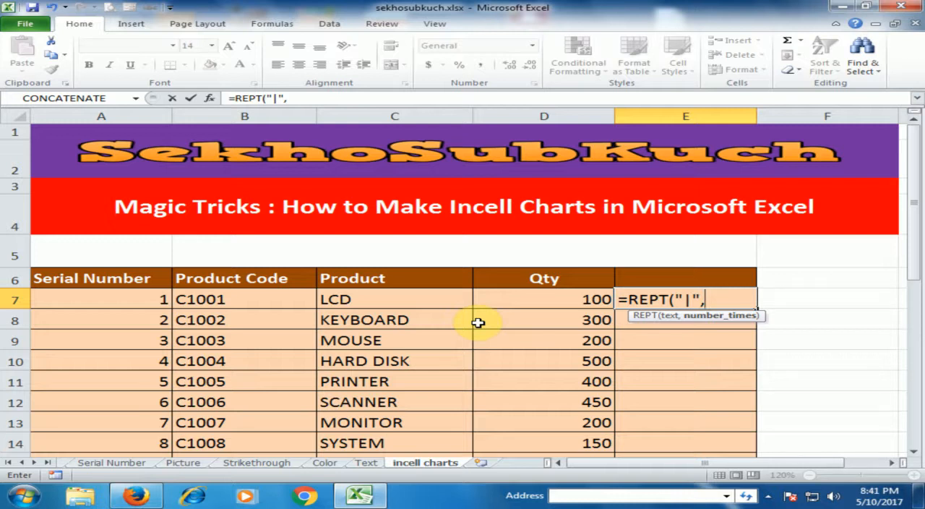
click(543, 297)
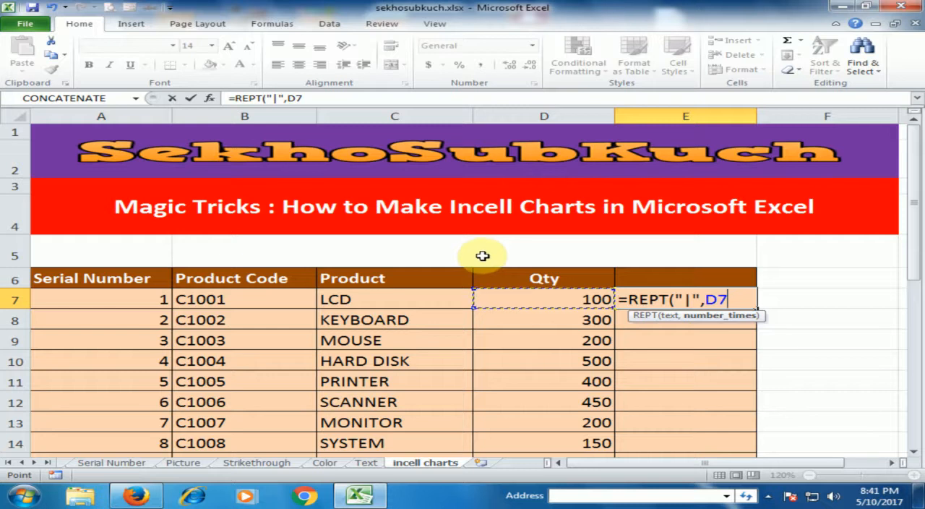
text(/)
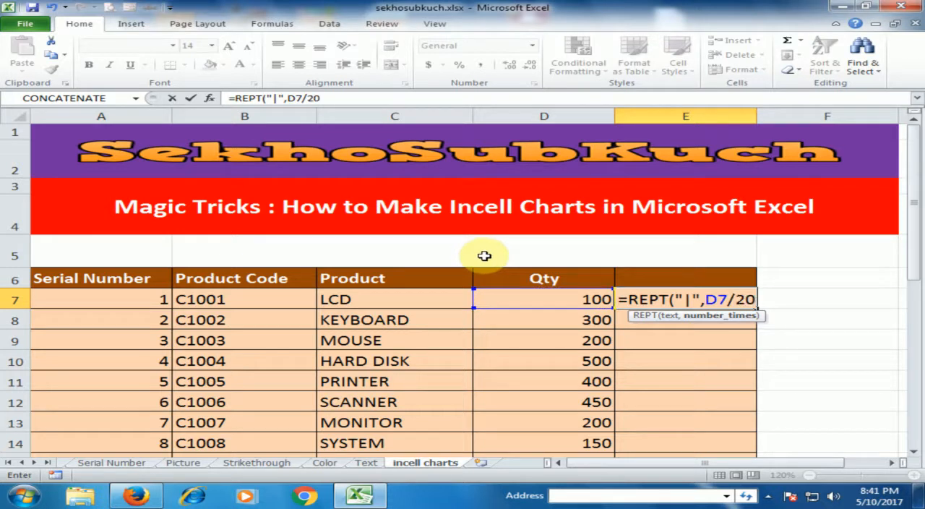
text(20))
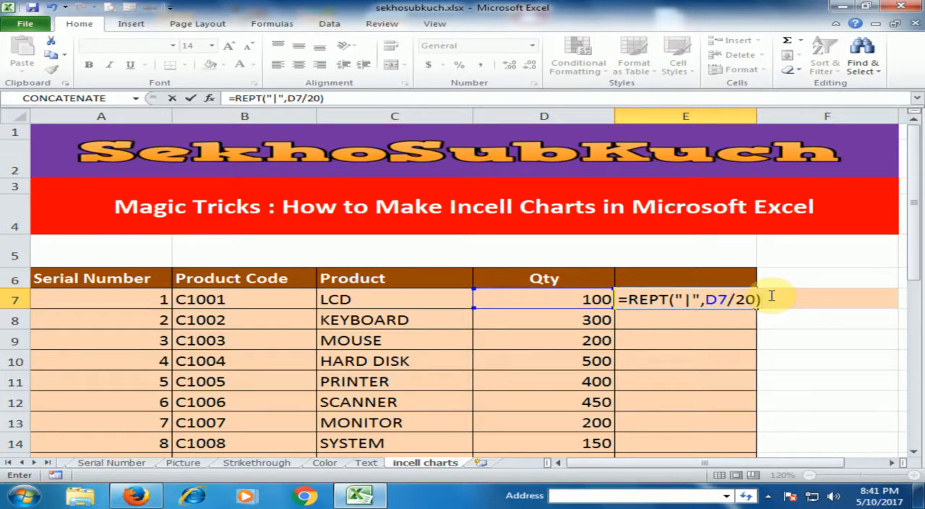
key(Return)
- Fill the REPT formula from E7 down the table's last column to E18
click(669, 298)
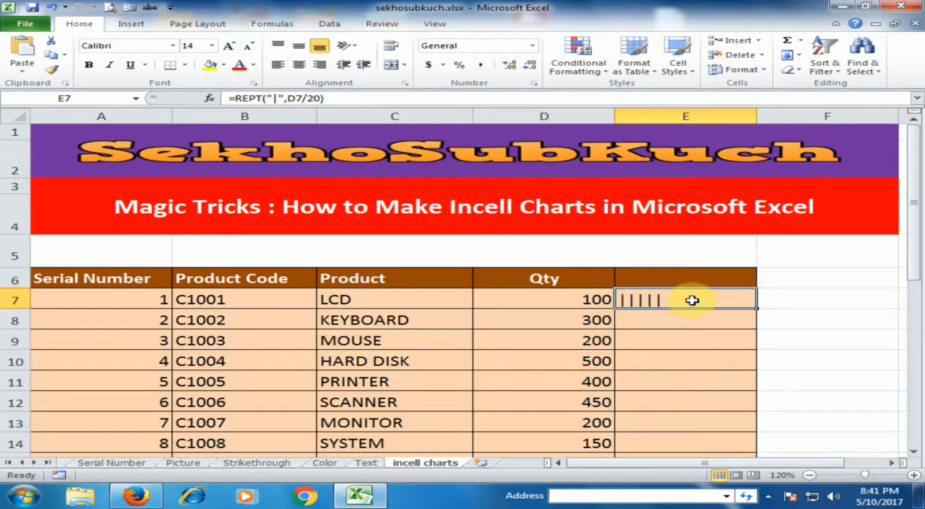
double_click(756, 310)
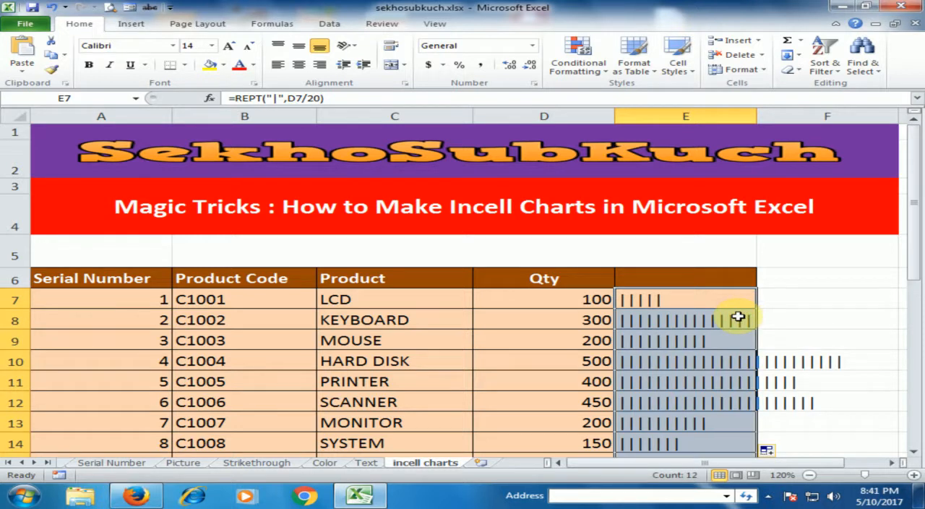
scroll(738, 316, down, 1)
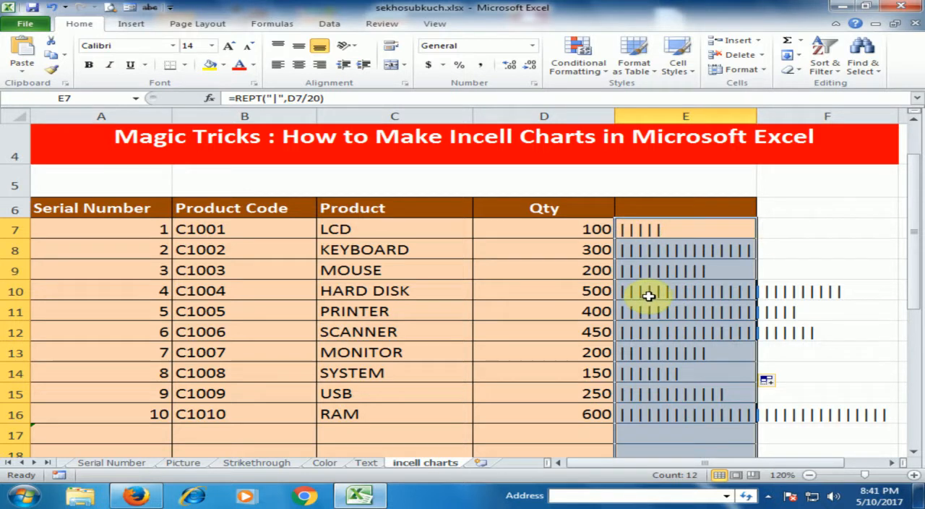
- Change the font of the REPT formula cells E7:E18 to Playbill
scroll(649, 296, down, 2)
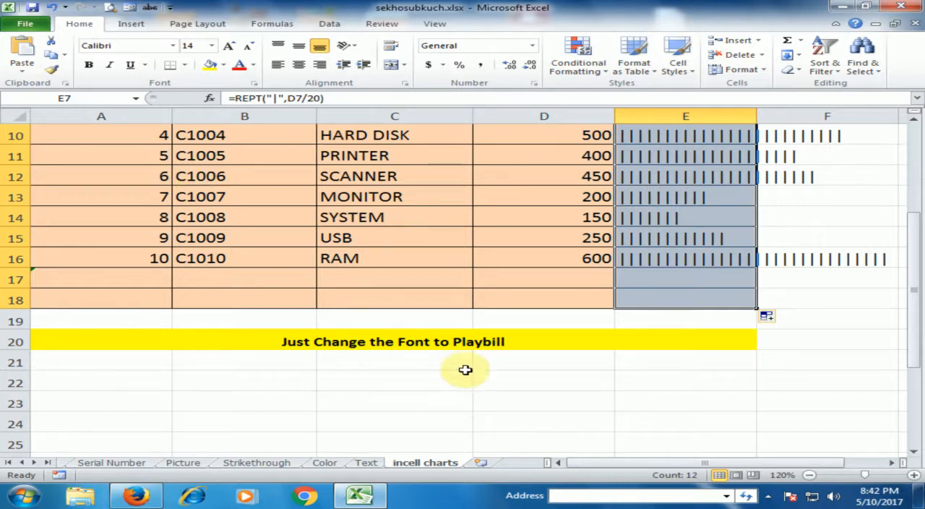
scroll(660, 258, up, 1)
scroll(687, 283, up, 2)
scroll(687, 286, down, 2)
scroll(693, 289, up, 2)
scroll(692, 289, down, 1)
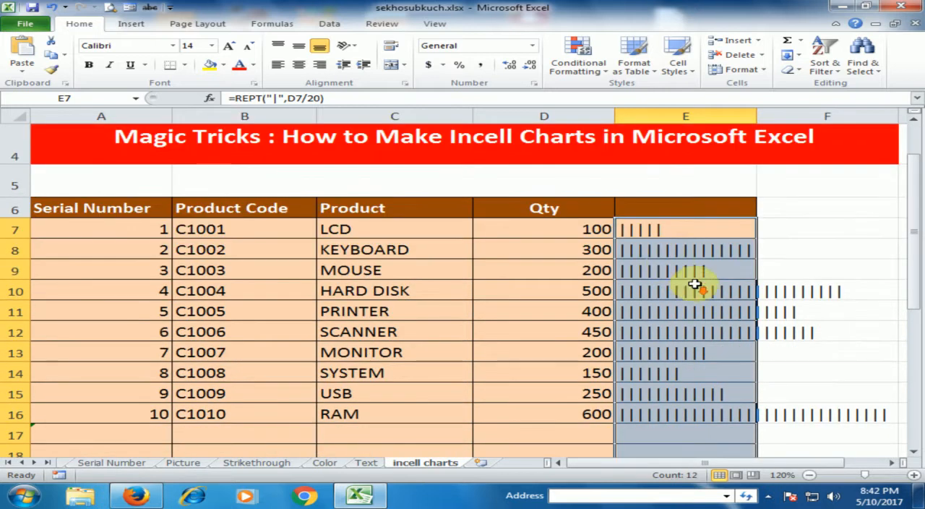
click(174, 45)
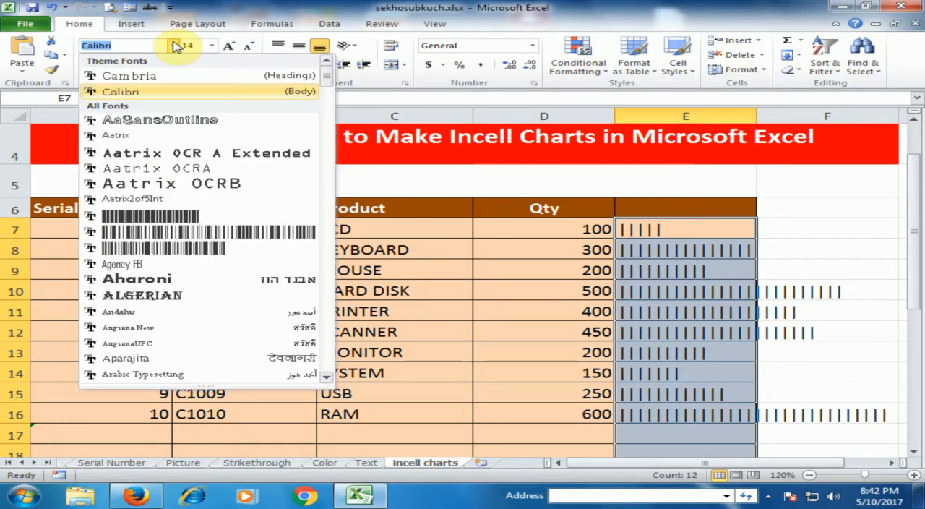
drag(329, 87, 324, 307)
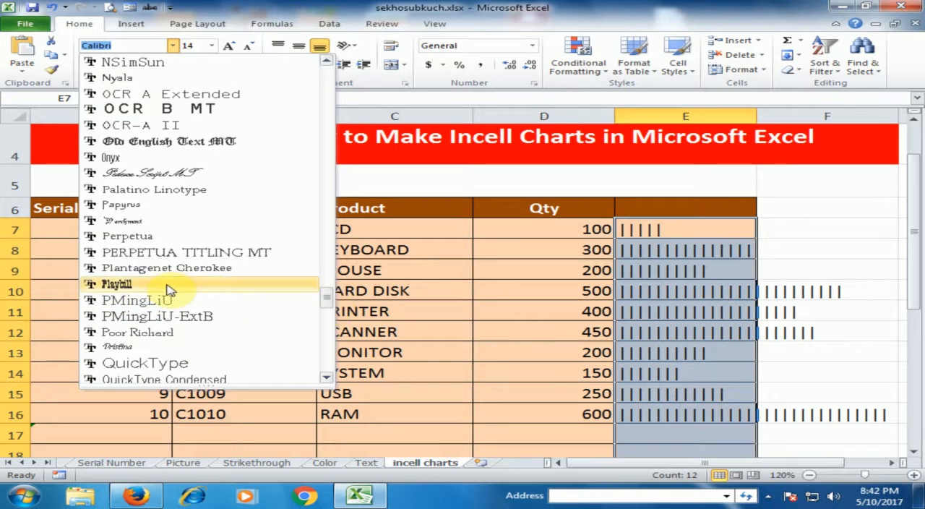
click(116, 287)
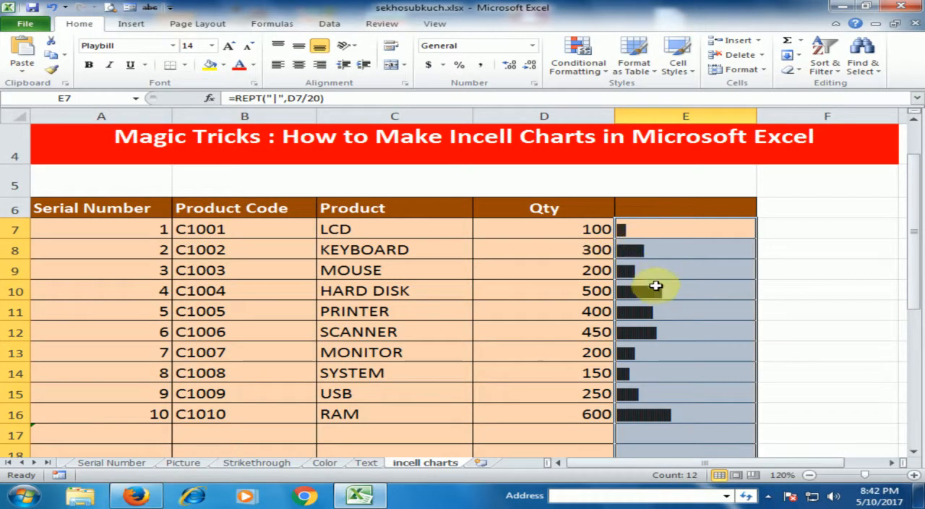
click(693, 329)
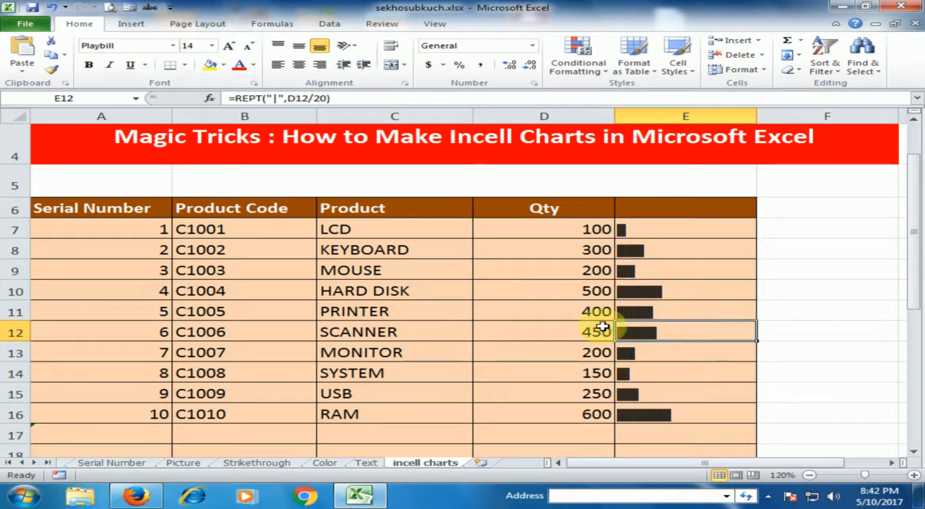
click(653, 232)
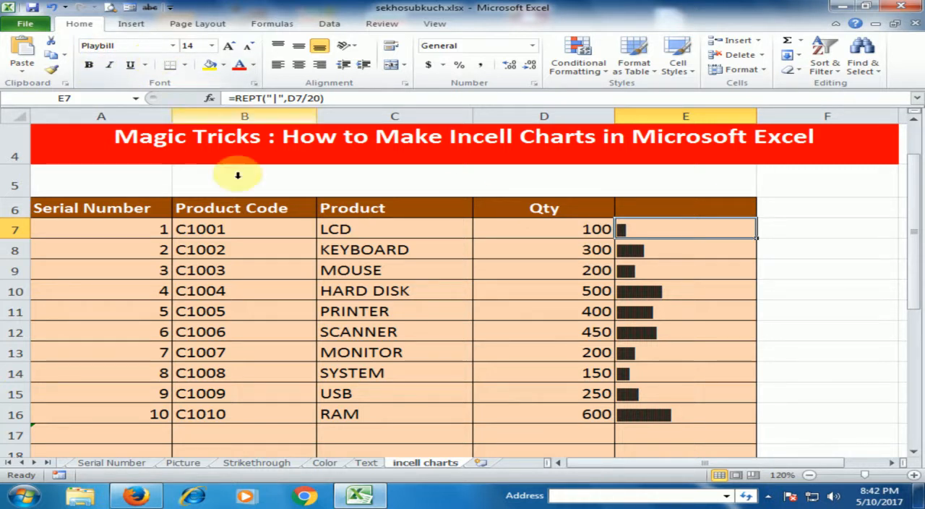
click(413, 310)
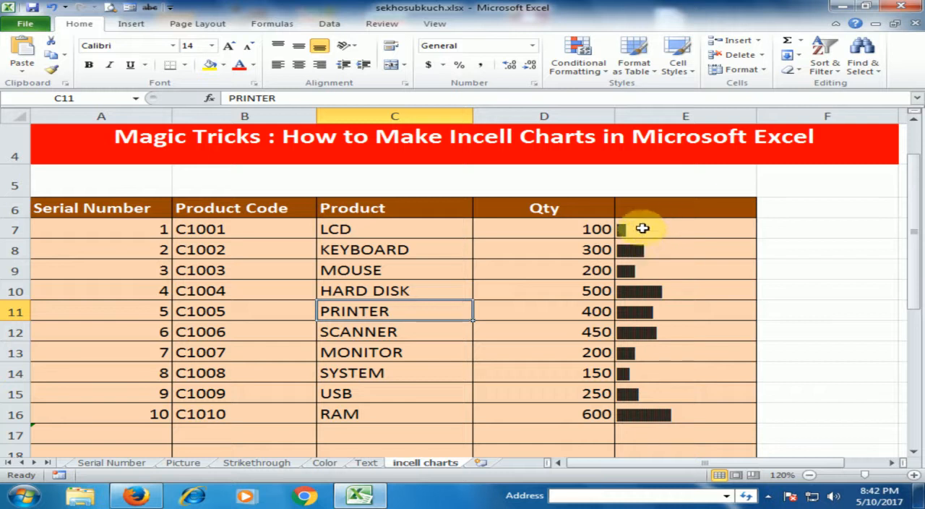
- Set the font color of the in-cell bars in E7:E16 to the standard Purple
drag(657, 228, 656, 410)
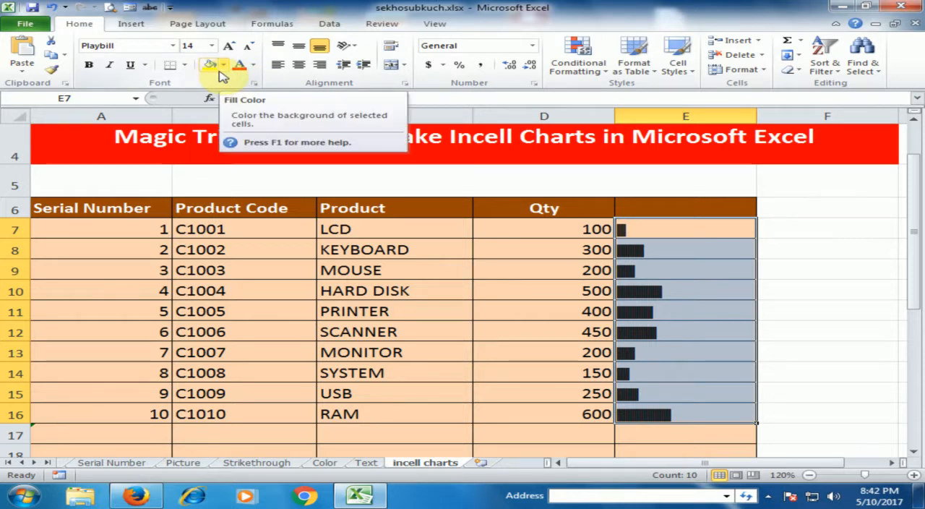
click(253, 65)
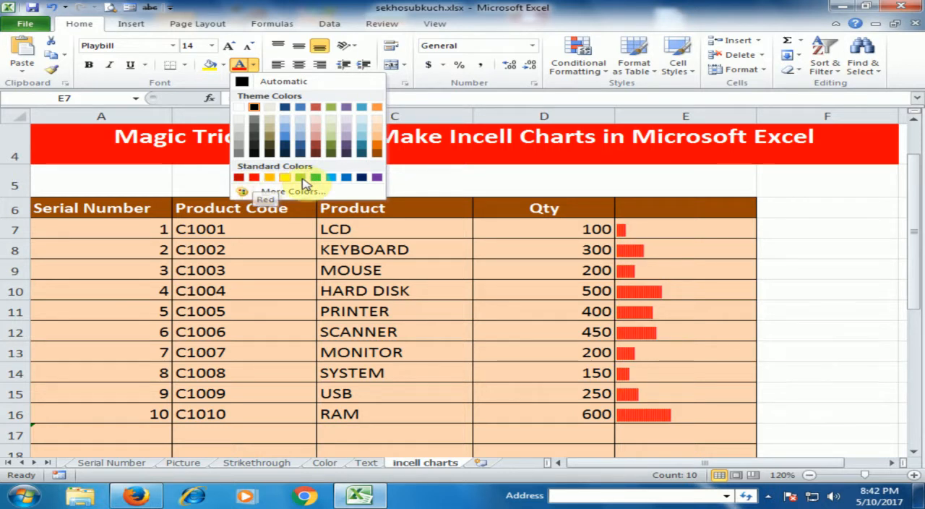
click(377, 177)
click(410, 288)
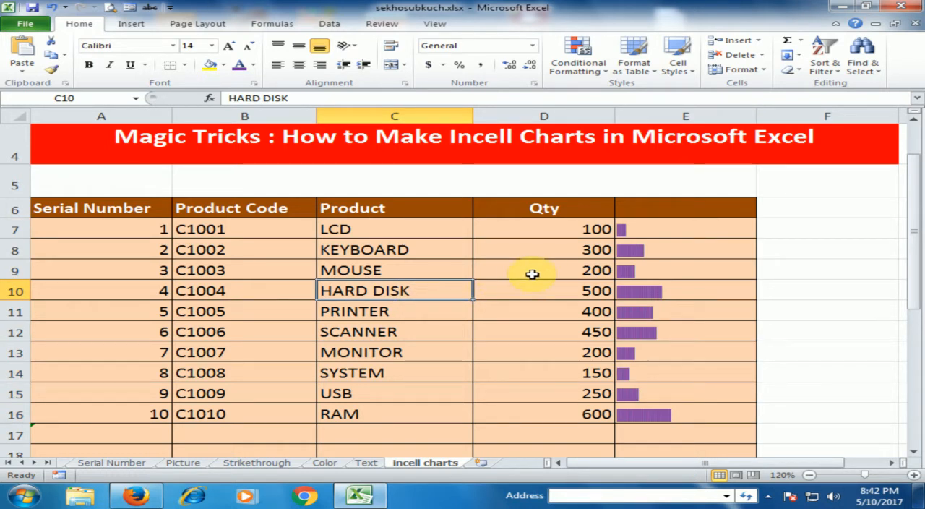
scroll(532, 274, down, 1)
scroll(532, 274, up, 2)
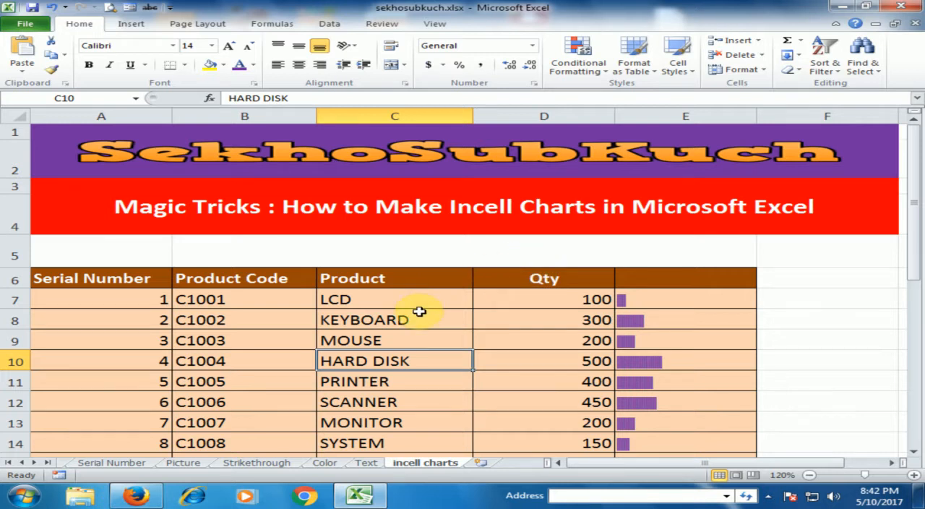
scroll(419, 311, down, 1)
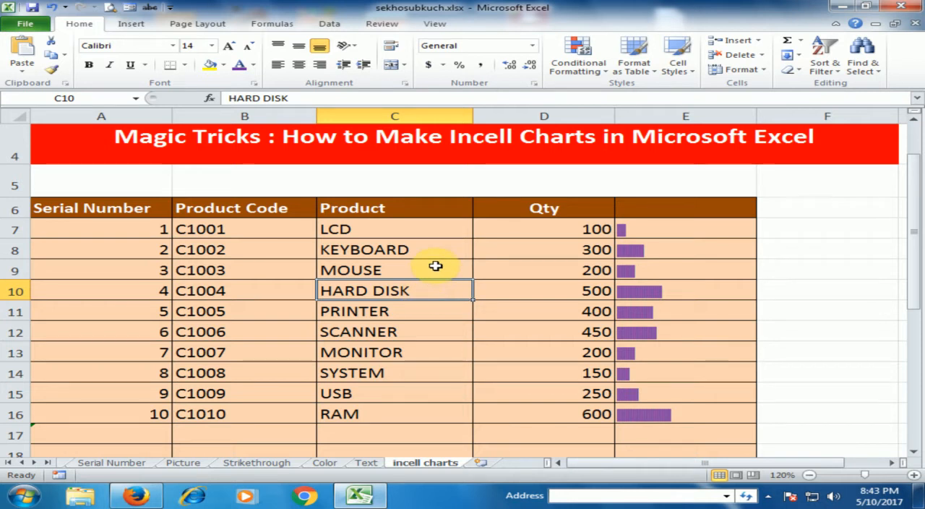
scroll(436, 266, up, 1)
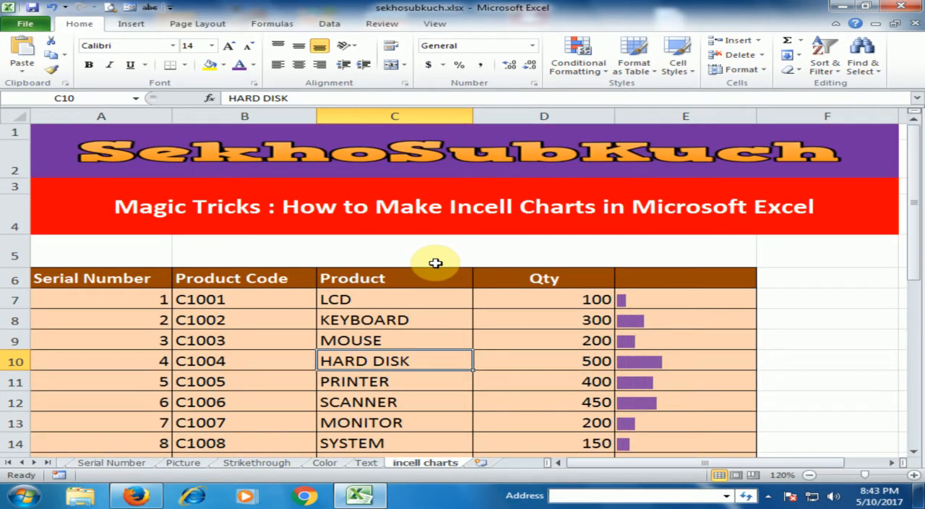